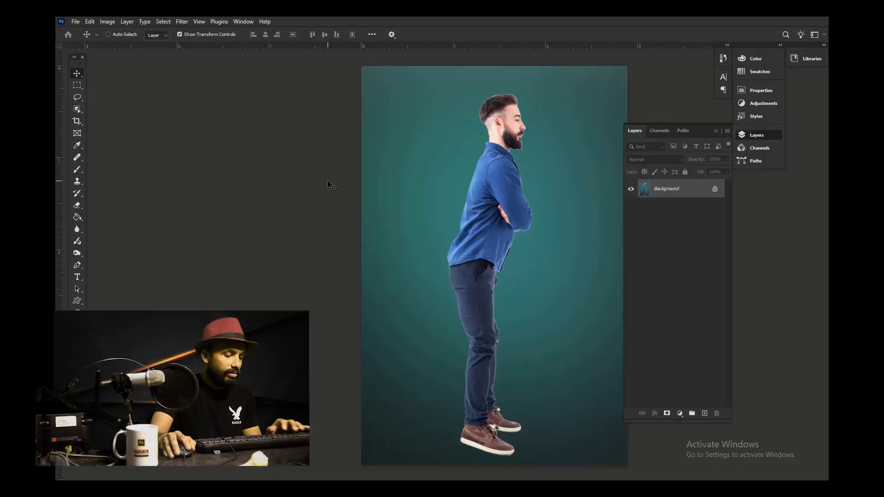
- Select the man in the Background image with the automatic Subject selection
{"action": "left_click", "coordinate": [164, 22]}
{"action": "left_click", "coordinate": [180, 129]}
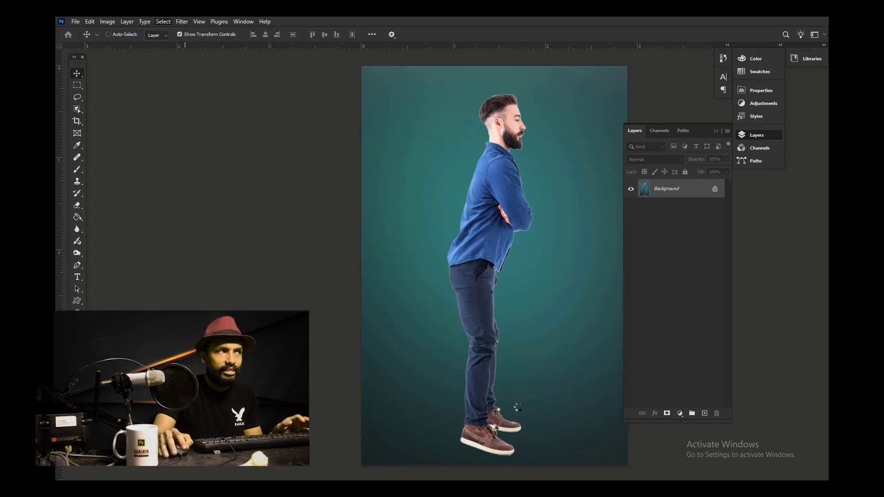
- Add the missed part of the near shoe's white sole to the selection with the Magic Wand at tolerance 20
{"action": "left_click_drag", "start_coordinate": [484, 398], "coordinate": [484, 349]}
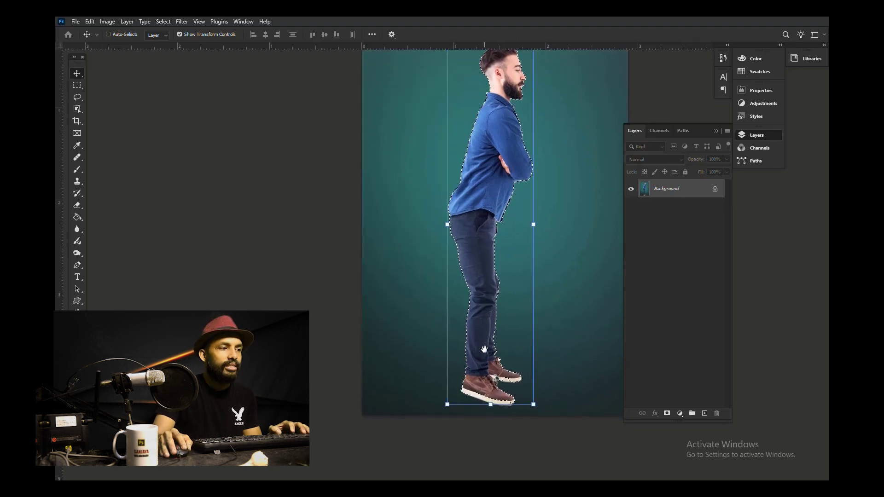
{"action": "left_click_drag", "start_coordinate": [489, 287], "coordinate": [439, 172]}
{"action": "key", "text": "ctrl+plus"}
{"action": "left_click_drag", "start_coordinate": [499, 331], "coordinate": [501, 271]}
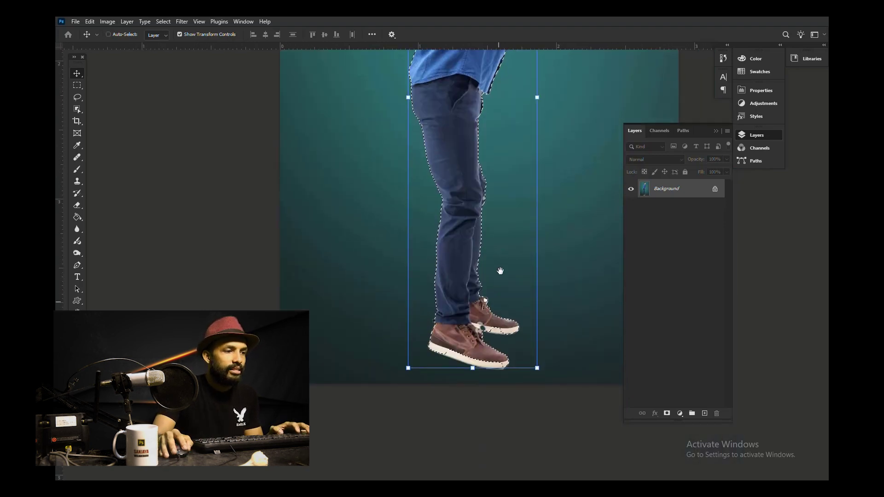
{"action": "key", "text": "ctrl+plus"}
{"action": "key", "text": "ctrl+plus"}
{"action": "left_click_drag", "start_coordinate": [579, 299], "coordinate": [458, 275]}
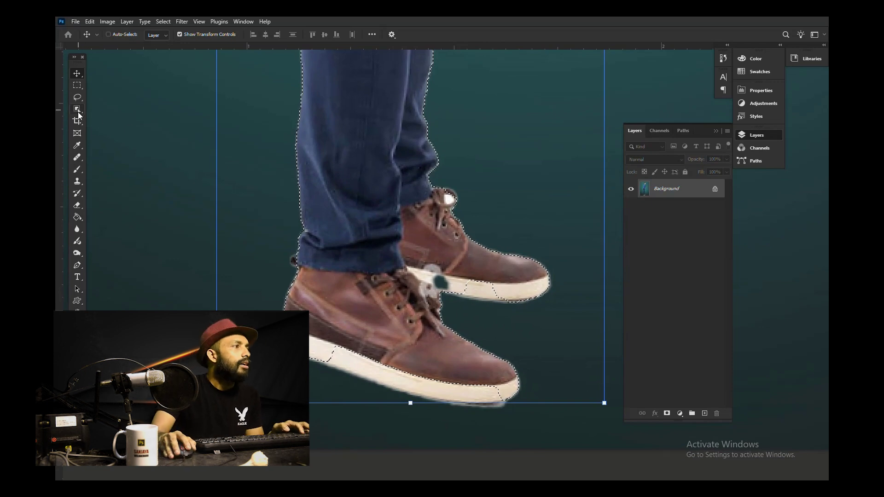
{"action": "left_click", "coordinate": [78, 111]}
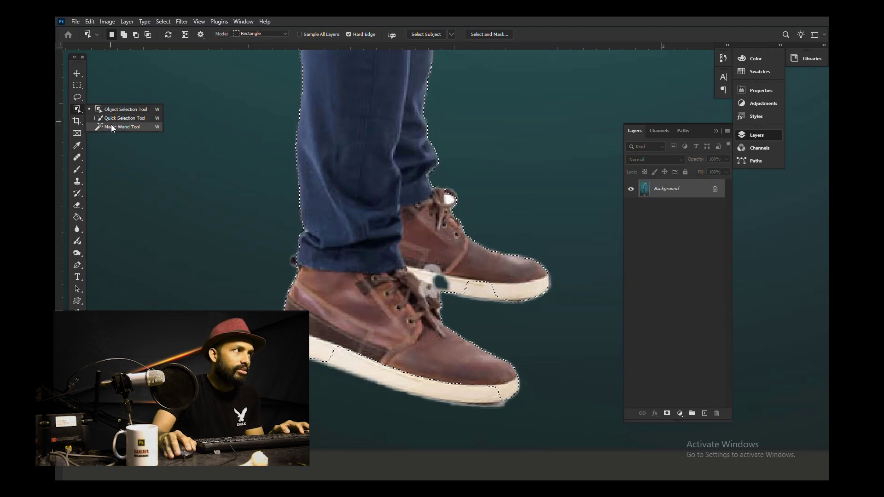
{"action": "left_click", "coordinate": [111, 126]}
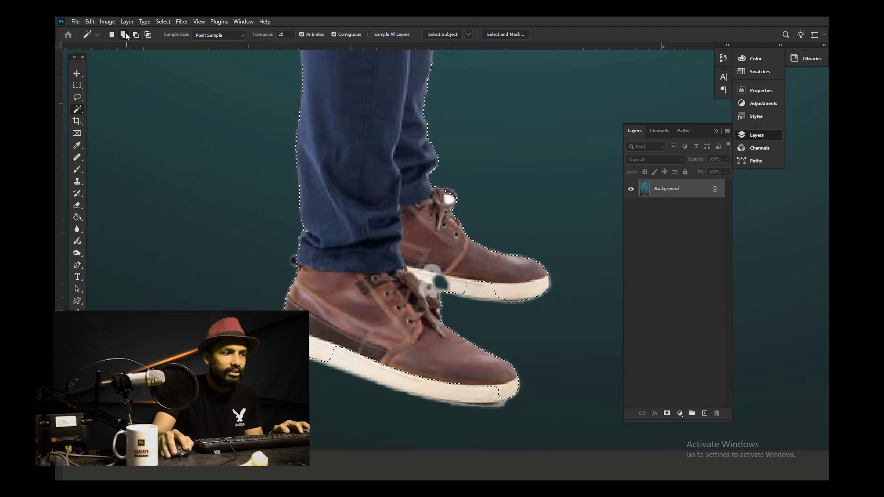
{"action": "left_click", "coordinate": [477, 398]}
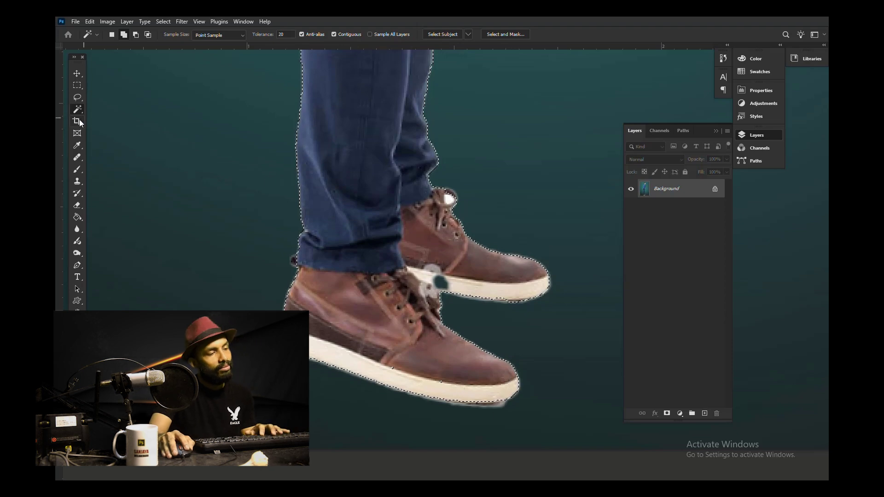
- Outline the near shoe's sole and lower edge with the Polygonal Lasso to add the remaining gaps to the selection
{"action": "left_click", "coordinate": [78, 97]}
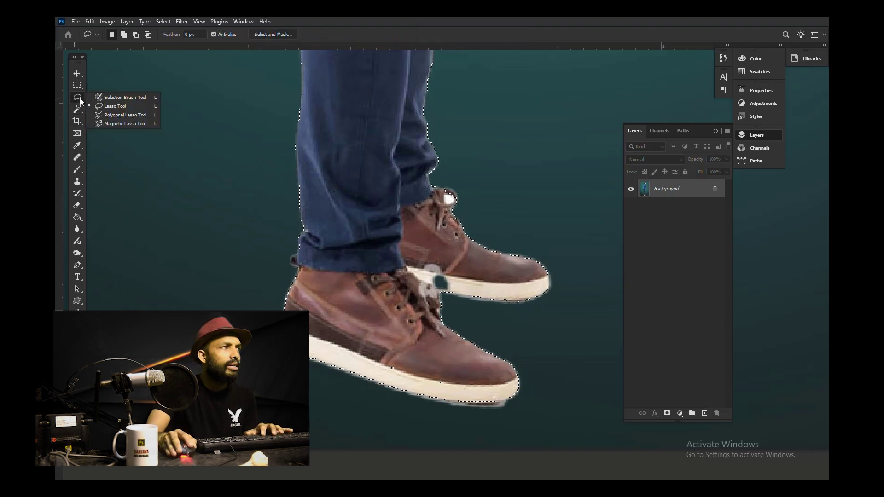
{"action": "left_click", "coordinate": [106, 116]}
{"action": "left_click", "coordinate": [473, 382]}
{"action": "left_click", "coordinate": [449, 388]}
{"action": "left_click", "coordinate": [395, 376]}
{"action": "left_click", "coordinate": [351, 356]}
{"action": "left_click", "coordinate": [364, 344]}
{"action": "double_click", "coordinate": [465, 373]}
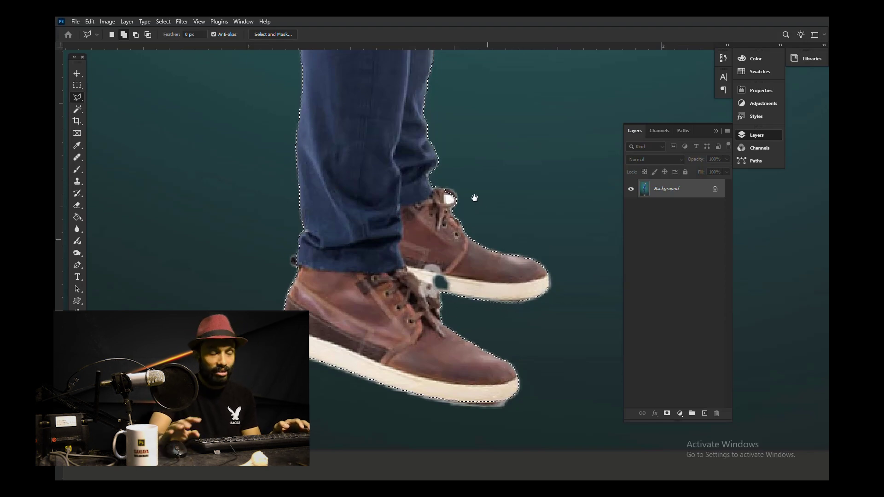
- Copy the selected man to a new layer and check the cutout by briefly hiding the Background layer
{"action": "left_click_drag", "start_coordinate": [474, 198], "coordinate": [506, 317]}
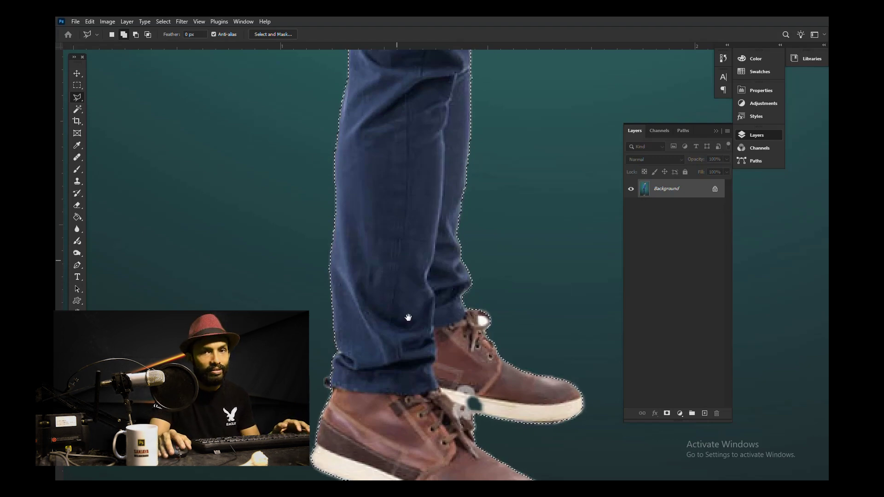
{"action": "left_click_drag", "start_coordinate": [405, 316], "coordinate": [419, 375]}
{"action": "key", "text": "ctrl+0"}
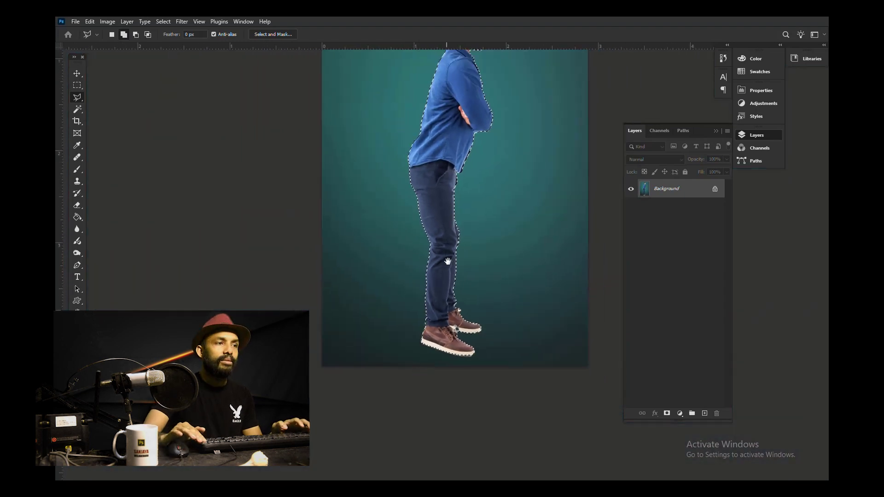
{"action": "left_click_drag", "start_coordinate": [465, 308], "coordinate": [473, 358]}
{"action": "key", "text": "v"}
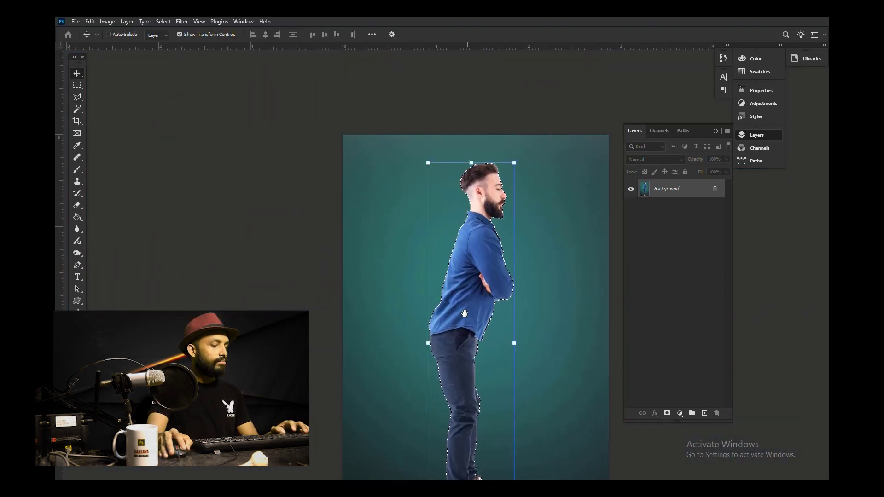
{"action": "left_click_drag", "start_coordinate": [466, 316], "coordinate": [456, 242]}
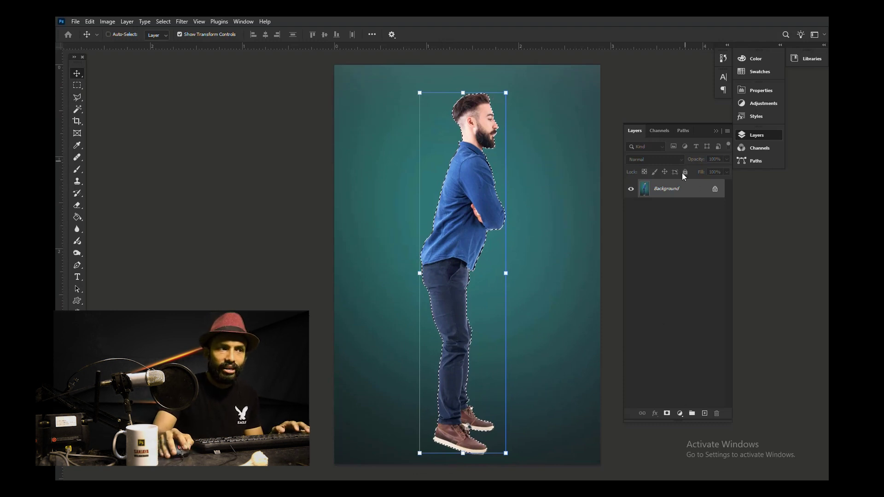
{"action": "key", "text": "ctrl"}
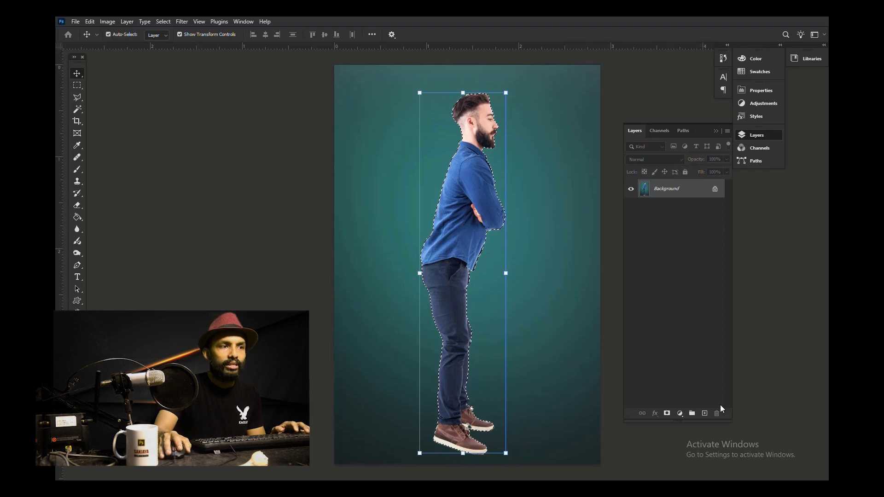
{"action": "key", "text": "ctrl+j"}
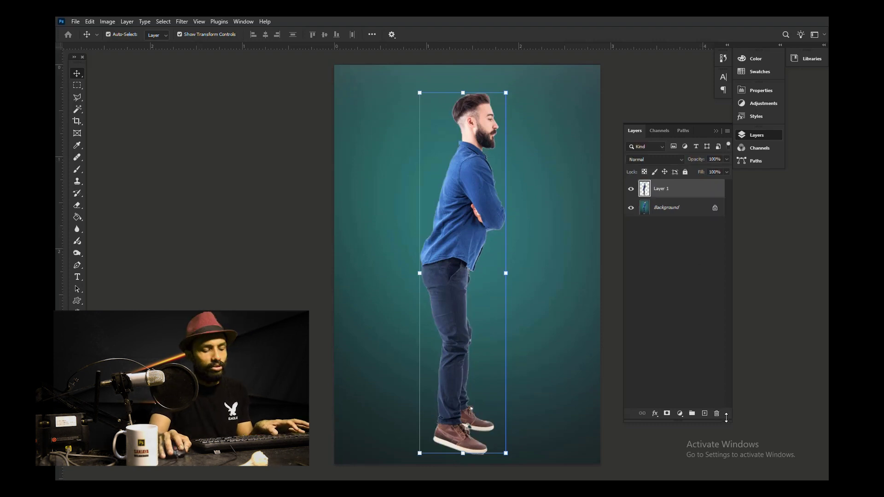
{"action": "left_click", "coordinate": [631, 207]}
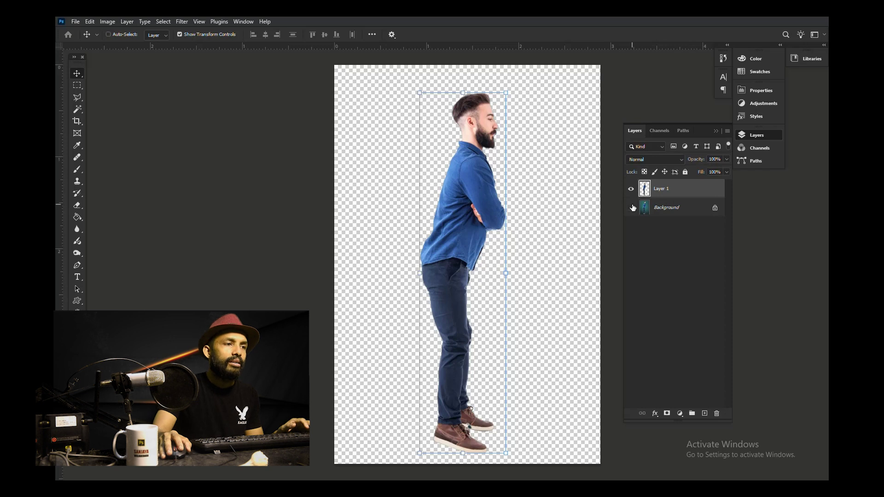
{"action": "left_click", "coordinate": [633, 208]}
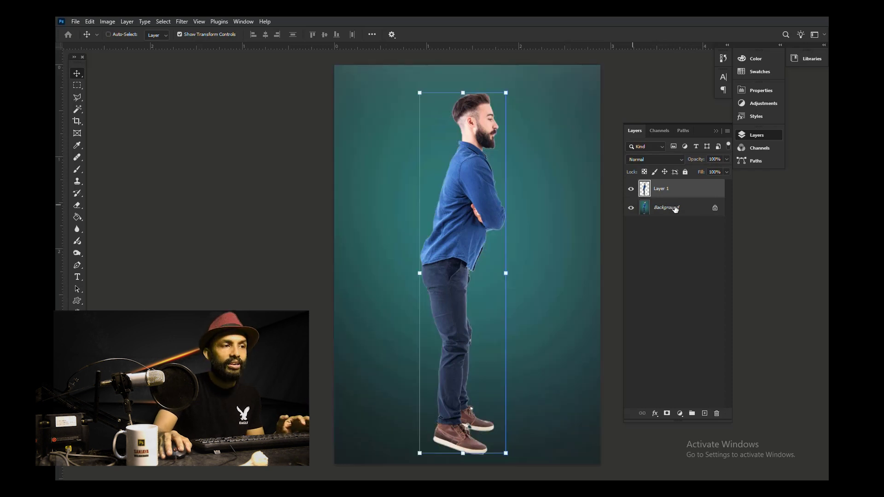
- Hide the cutout layer and draw a loose Lasso selection around the whole man, widening it behind his hips
{"action": "left_click", "coordinate": [631, 191]}
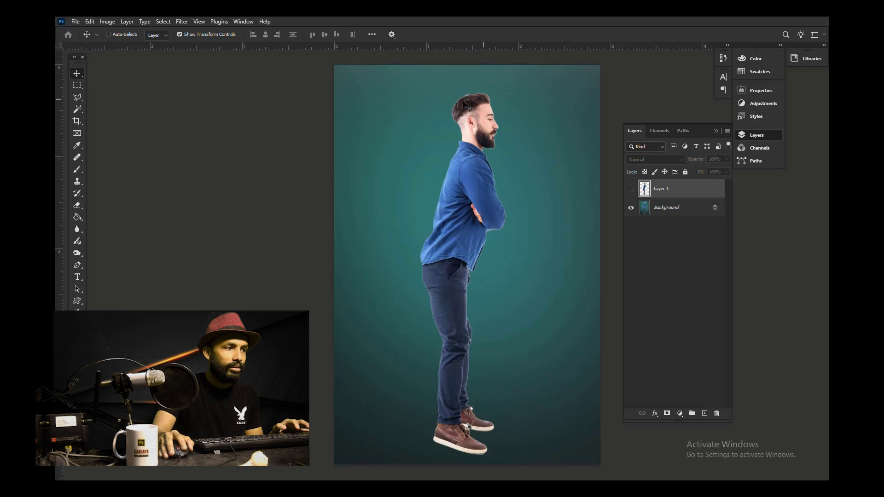
{"action": "left_click", "coordinate": [78, 98]}
{"action": "right_click", "coordinate": [78, 99]}
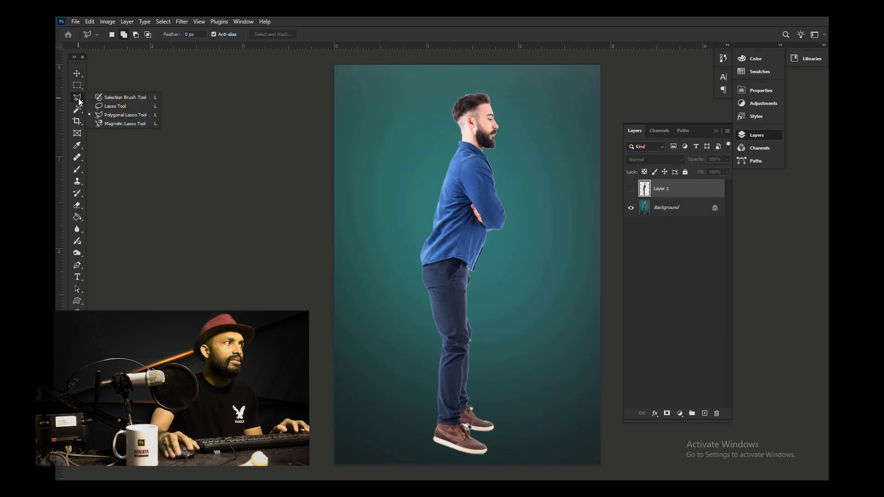
{"action": "left_click", "coordinate": [125, 106]}
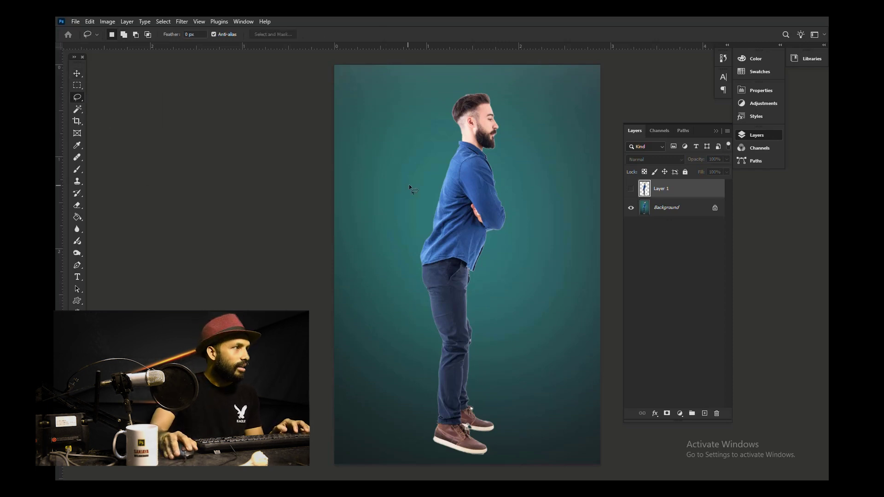
{"action": "mouse_move", "coordinate": [524, 242]}
{"action": "left_mouse_down"}
{"action": "mouse_move", "coordinate": [492, 463]}
{"action": "mouse_move", "coordinate": [428, 458]}
{"action": "mouse_move", "coordinate": [408, 397]}
{"action": "mouse_move", "coordinate": [429, 299]}
{"action": "mouse_move", "coordinate": [405, 230]}
{"action": "mouse_move", "coordinate": [414, 204]}
{"action": "left_mouse_up"}
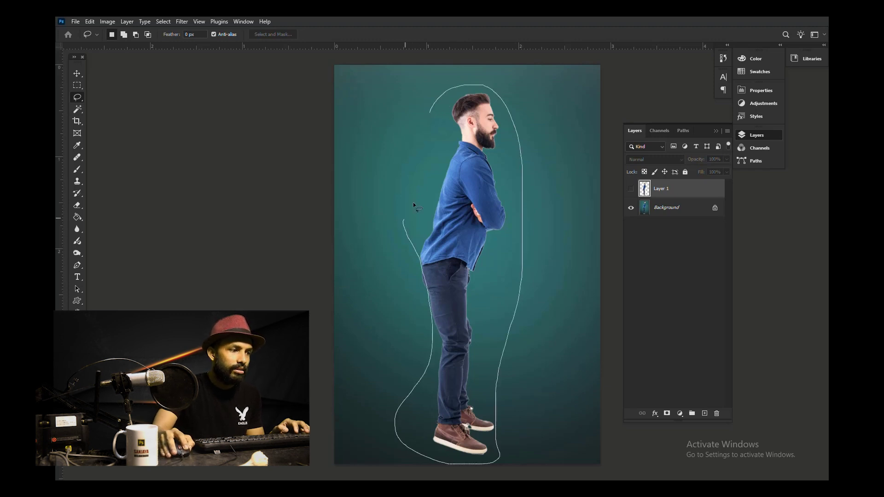
{"action": "left_click_drag", "start_coordinate": [430, 113], "coordinate": [432, 112]}
{"action": "key", "text": "alt"}
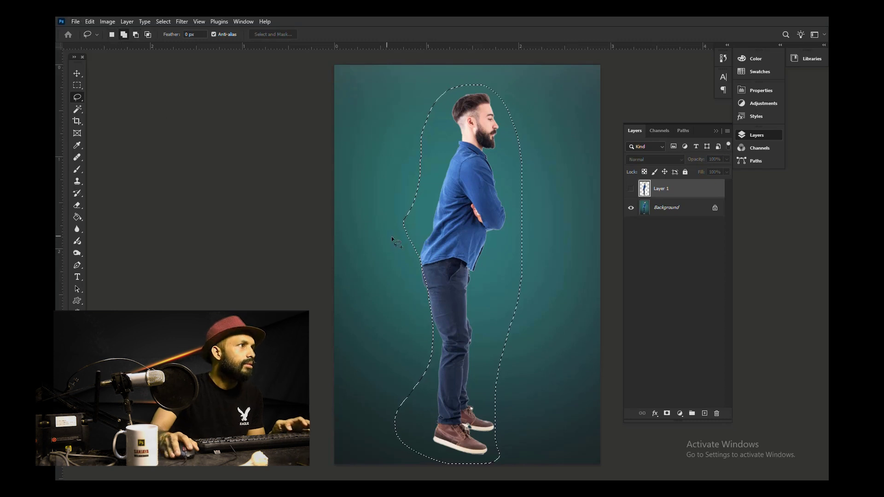
{"action": "mouse_move", "coordinate": [416, 248]}
{"action": "left_mouse_down"}
{"action": "mouse_move", "coordinate": [415, 272]}
{"action": "mouse_move", "coordinate": [430, 305]}
{"action": "mouse_move", "coordinate": [453, 270]}
{"action": "left_mouse_up"}
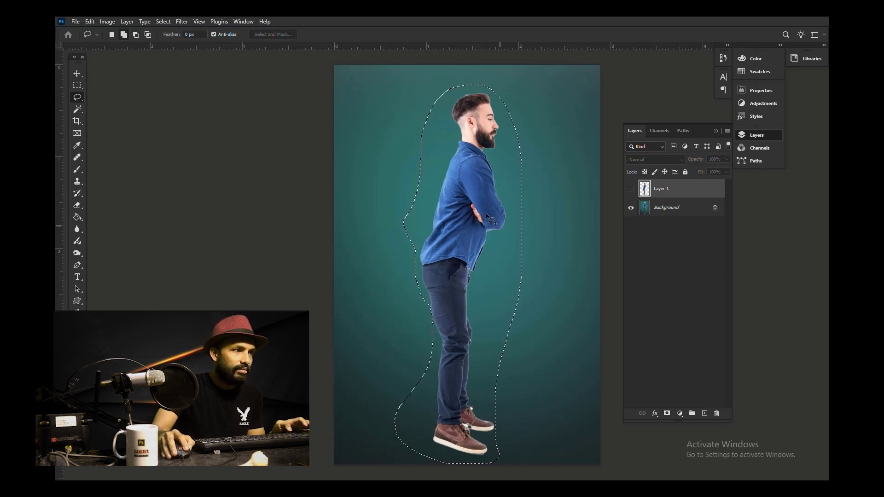
- Fill the selected area of the Background layer with Content-Aware contents at 100% opacity to remove the man, and deselect
{"action": "right_click", "coordinate": [477, 180]}
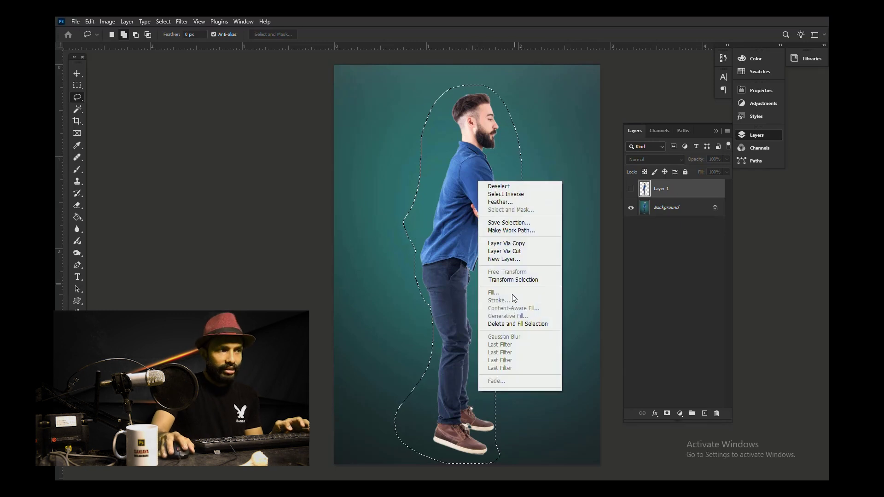
{"action": "left_click", "coordinate": [678, 211]}
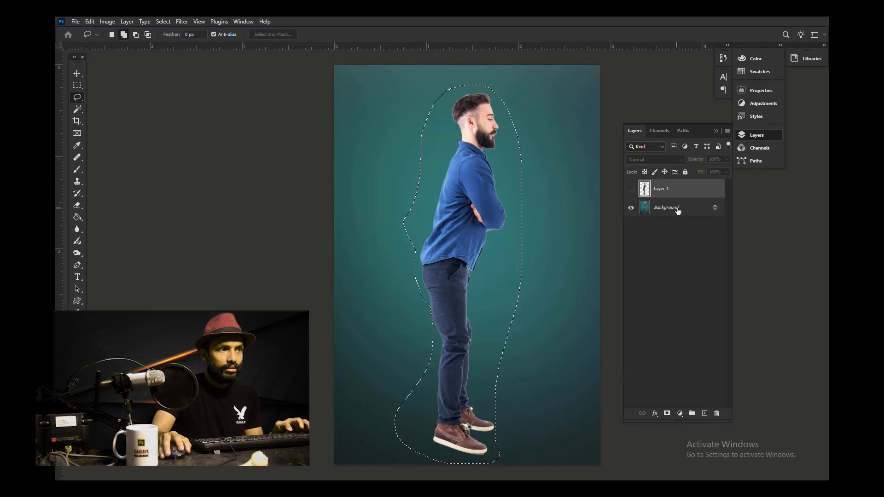
{"action": "left_click", "coordinate": [650, 212]}
{"action": "right_click", "coordinate": [451, 218]}
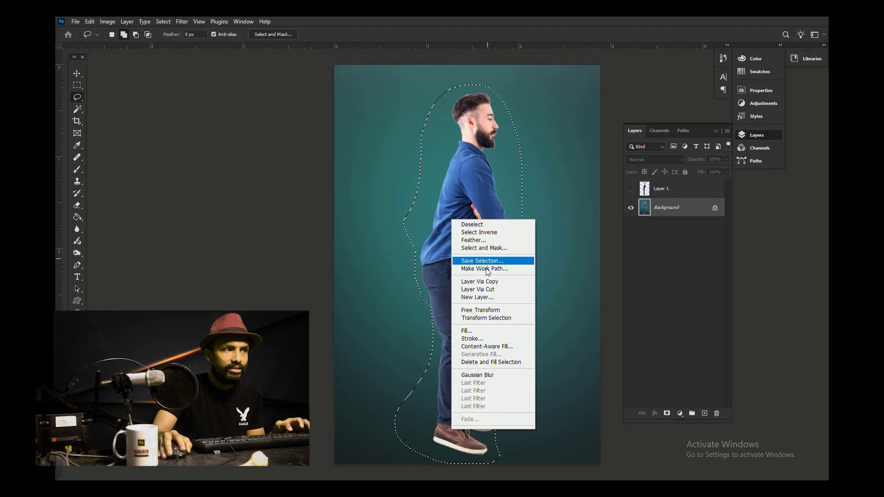
{"action": "left_click", "coordinate": [469, 328]}
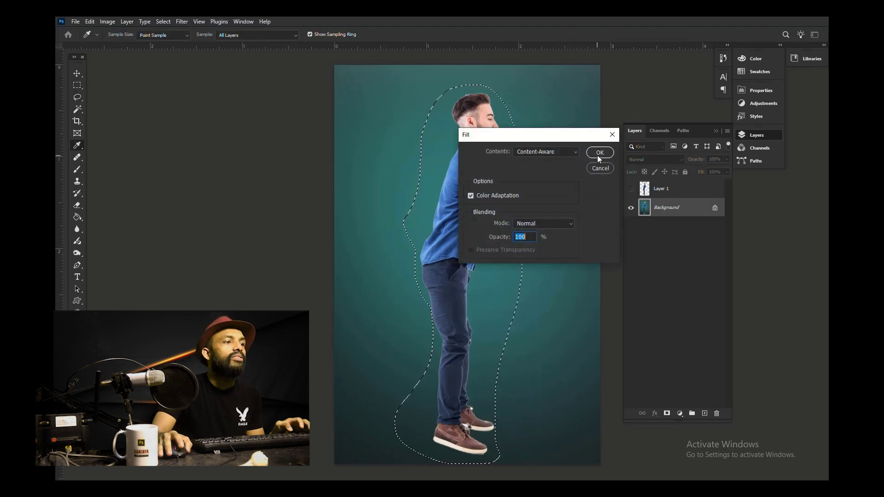
{"action": "left_click", "coordinate": [564, 153]}
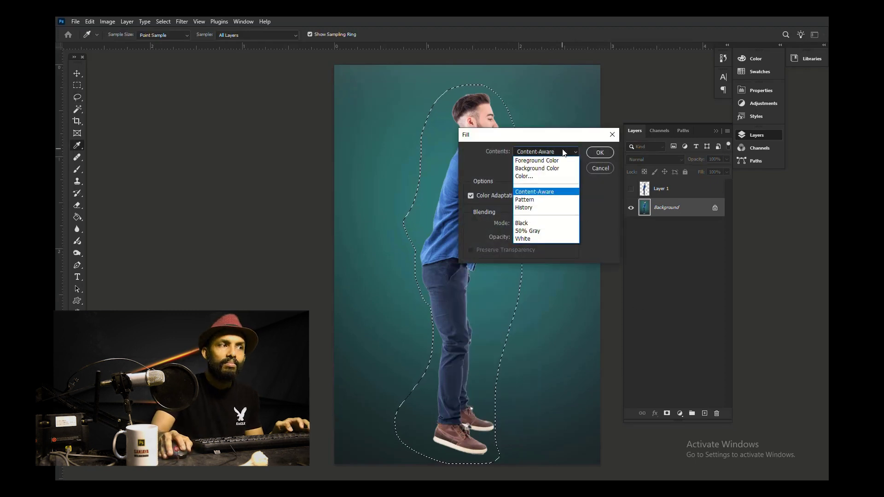
{"action": "left_click", "coordinate": [565, 152]}
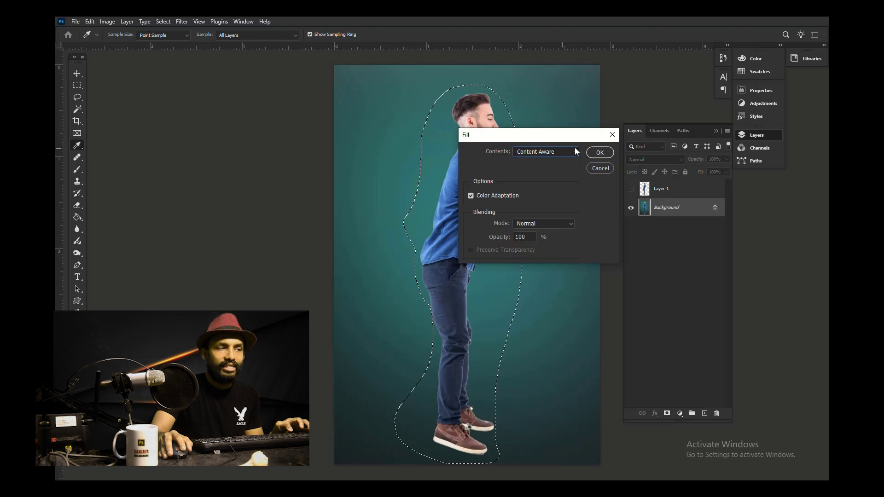
{"action": "left_click", "coordinate": [602, 152]}
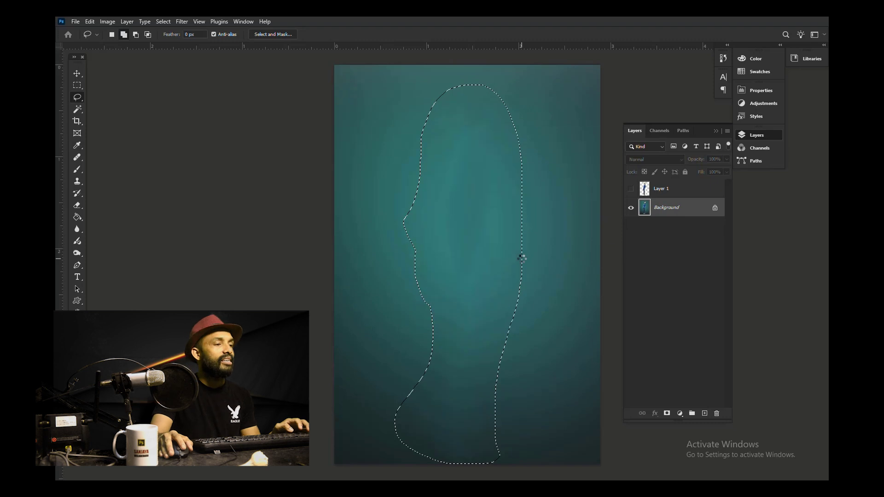
{"action": "key", "text": "ctrl+d"}
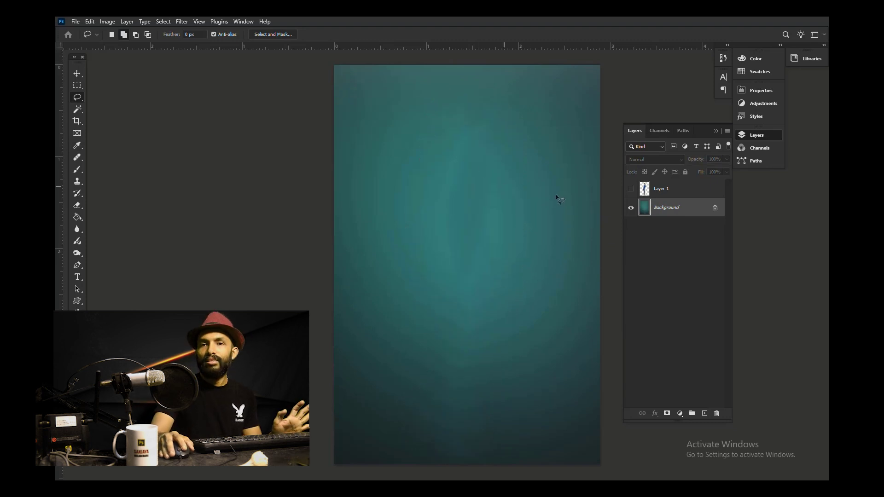
- Show the man's cutout layer and start Puppet Warp on it, placing pins on his head, shoulder, hip, near ankle and knee
{"action": "left_click", "coordinate": [666, 195]}
{"action": "left_click", "coordinate": [631, 189]}
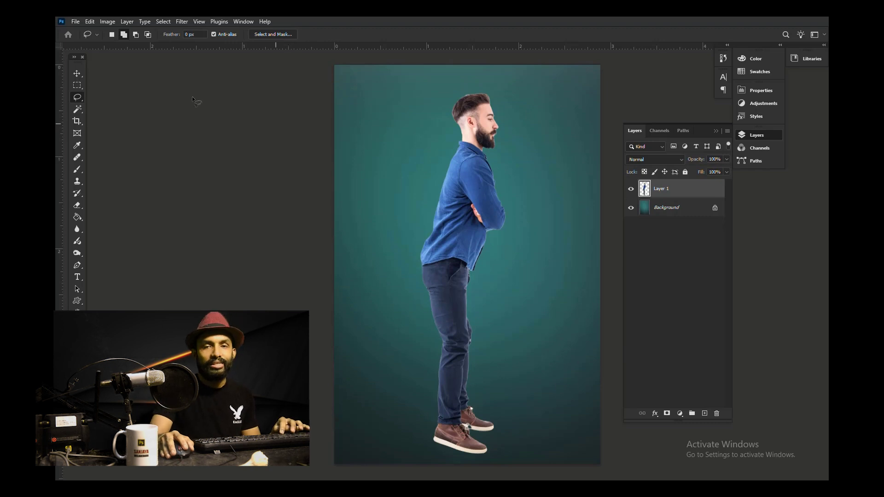
{"action": "left_click", "coordinate": [92, 24]}
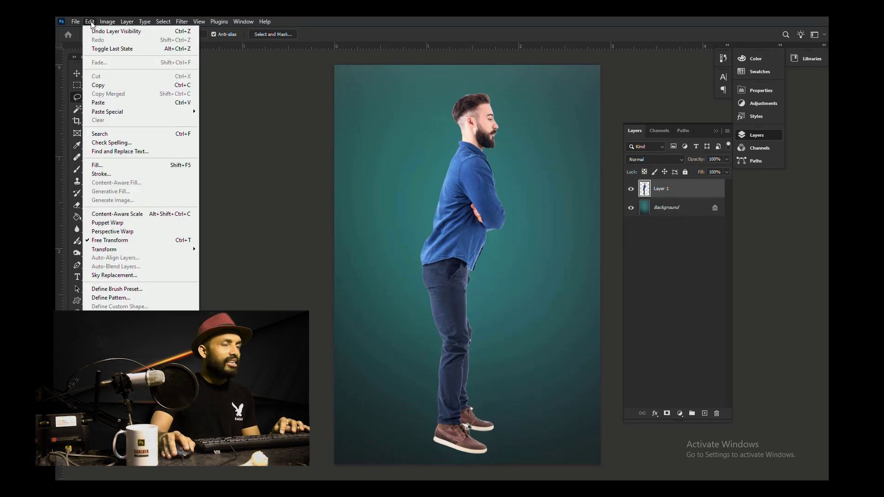
{"action": "left_click", "coordinate": [123, 224]}
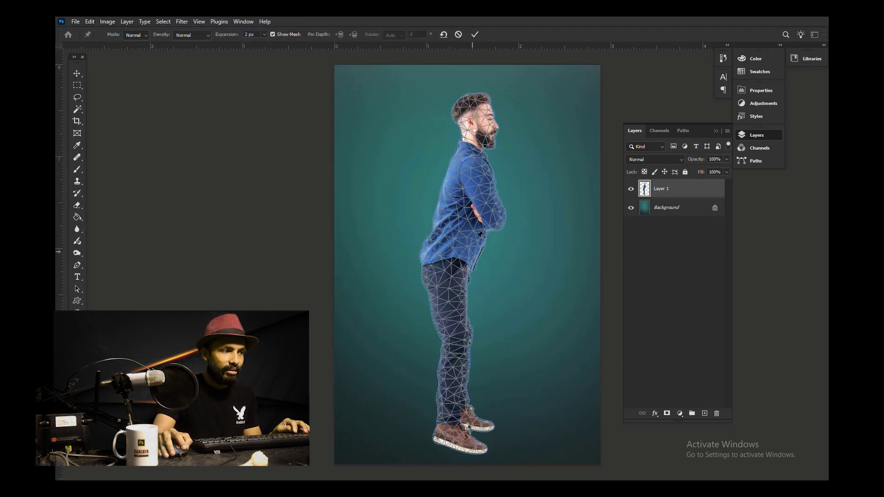
{"action": "left_click", "coordinate": [472, 105]}
{"action": "left_click", "coordinate": [473, 163]}
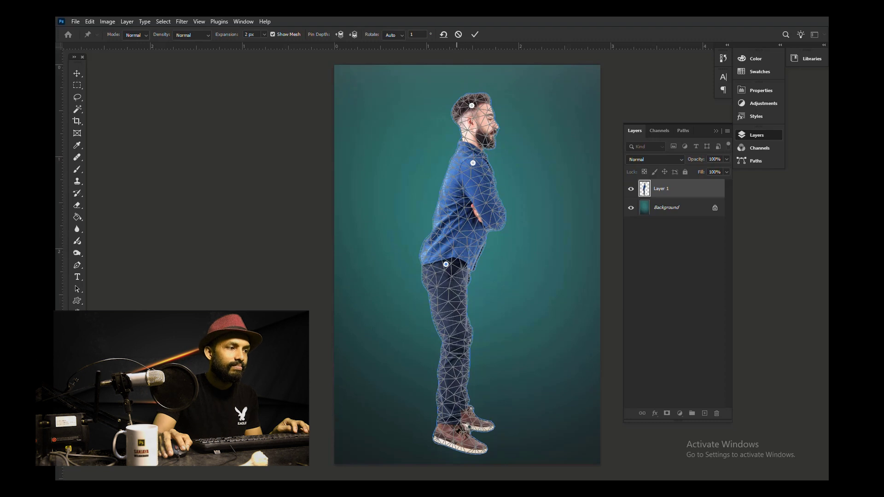
{"action": "left_click", "coordinate": [453, 431]}
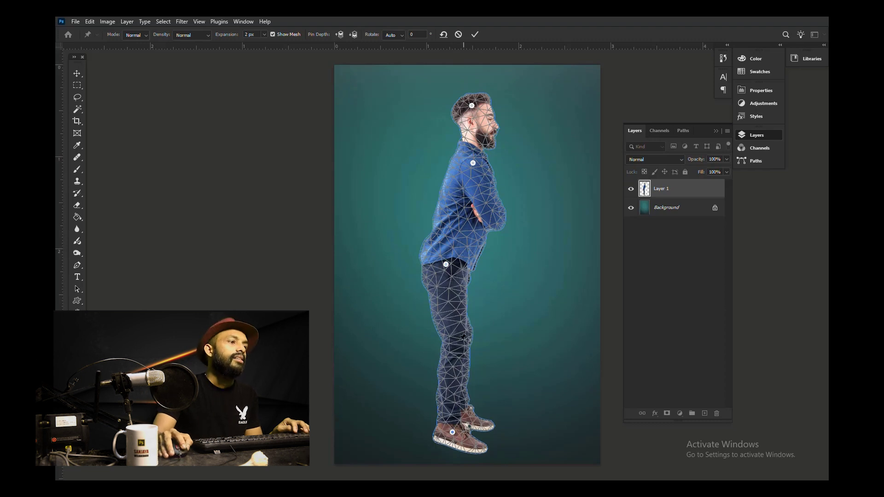
{"action": "left_click", "coordinate": [453, 343]}
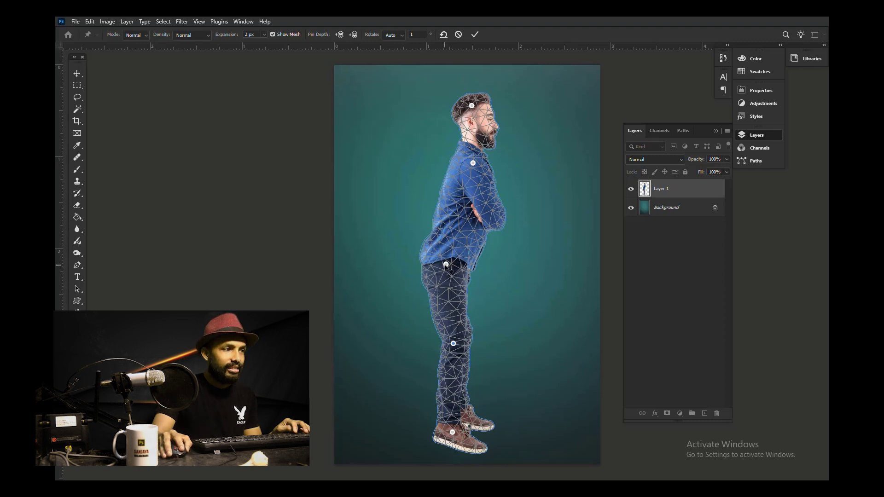
- Shift the shoulder, knee and head pins backward and the hip pin slightly forward, apply the warp, and compare the posture before and after
{"action": "left_click_drag", "start_coordinate": [446, 265], "coordinate": [456, 267]}
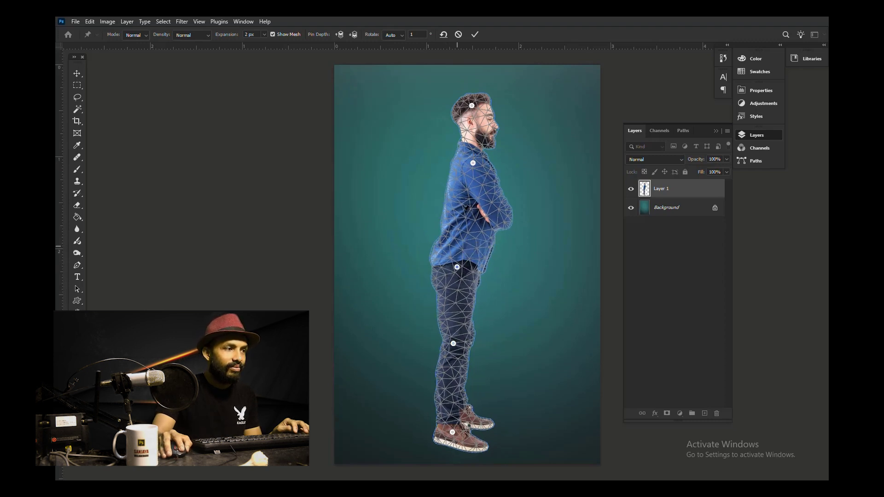
{"action": "key", "text": "ctrl+z"}
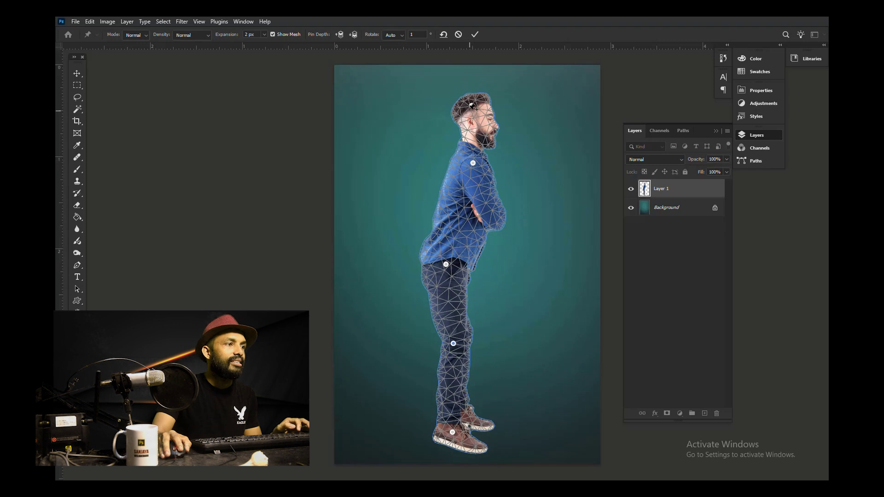
{"action": "left_click_drag", "start_coordinate": [474, 164], "coordinate": [455, 161]}
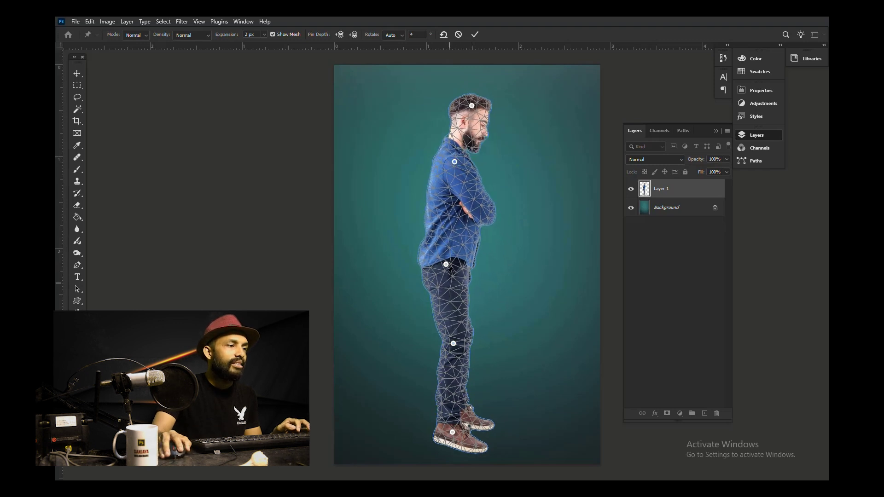
{"action": "left_click_drag", "start_coordinate": [454, 343], "coordinate": [446, 343]}
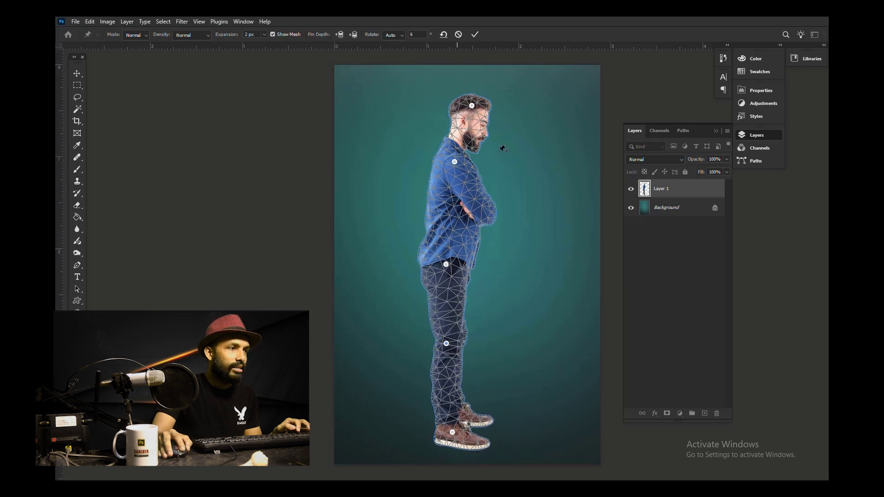
{"action": "left_click_drag", "start_coordinate": [471, 106], "coordinate": [458, 104]}
{"action": "left_click_drag", "start_coordinate": [446, 264], "coordinate": [451, 265]}
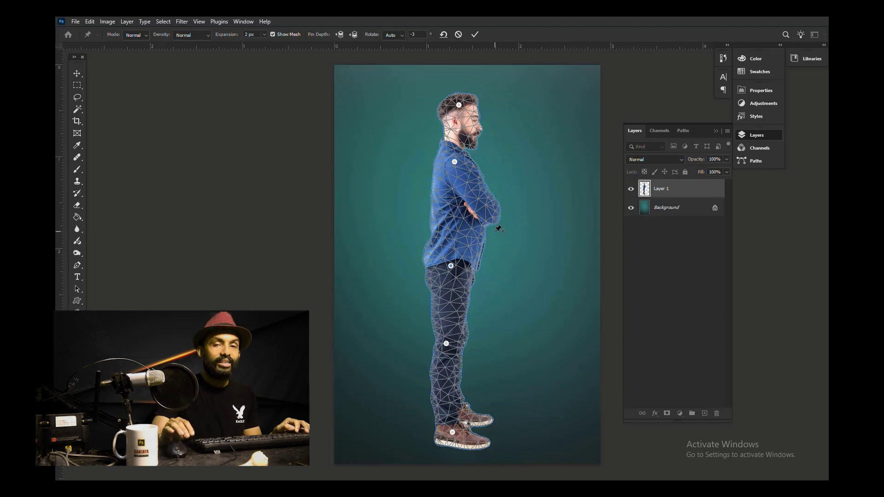
{"action": "key", "text": "Return"}
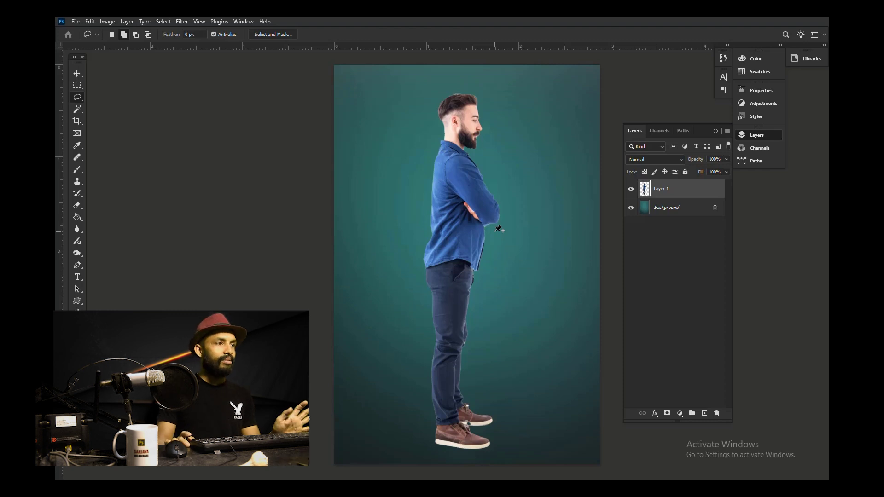
{"action": "key", "text": "ctrl+z"}
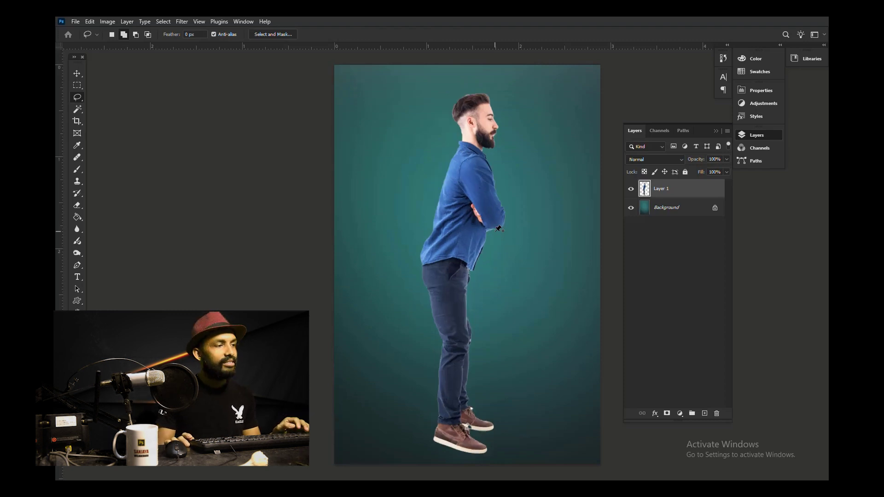
{"action": "key", "text": "ctrl+shift+z"}
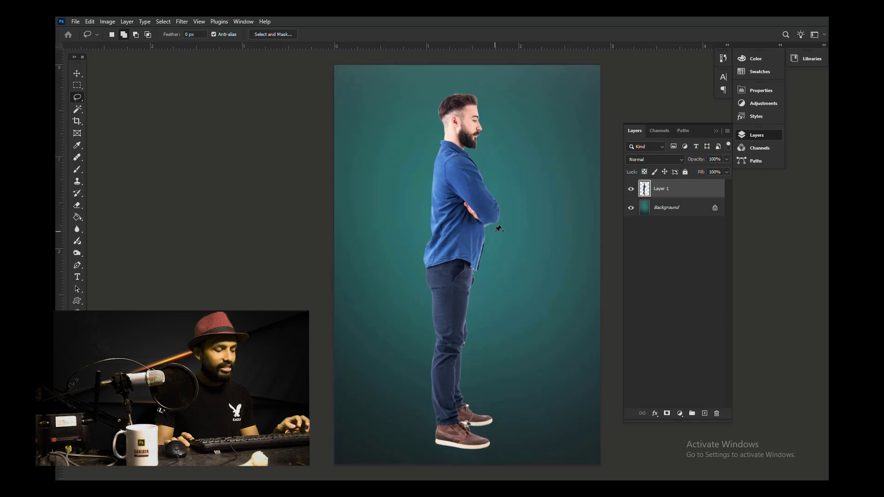